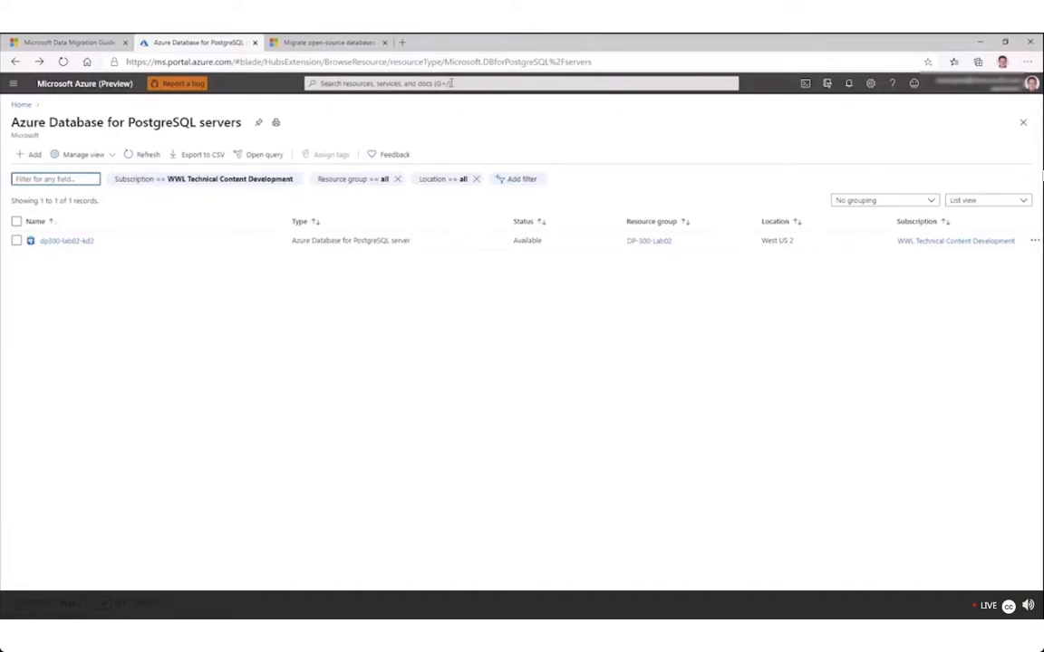
Start creating a Single server PostgreSQL deployment and assign it to the VTDAzureSQL resource group.
left_click(34, 154)
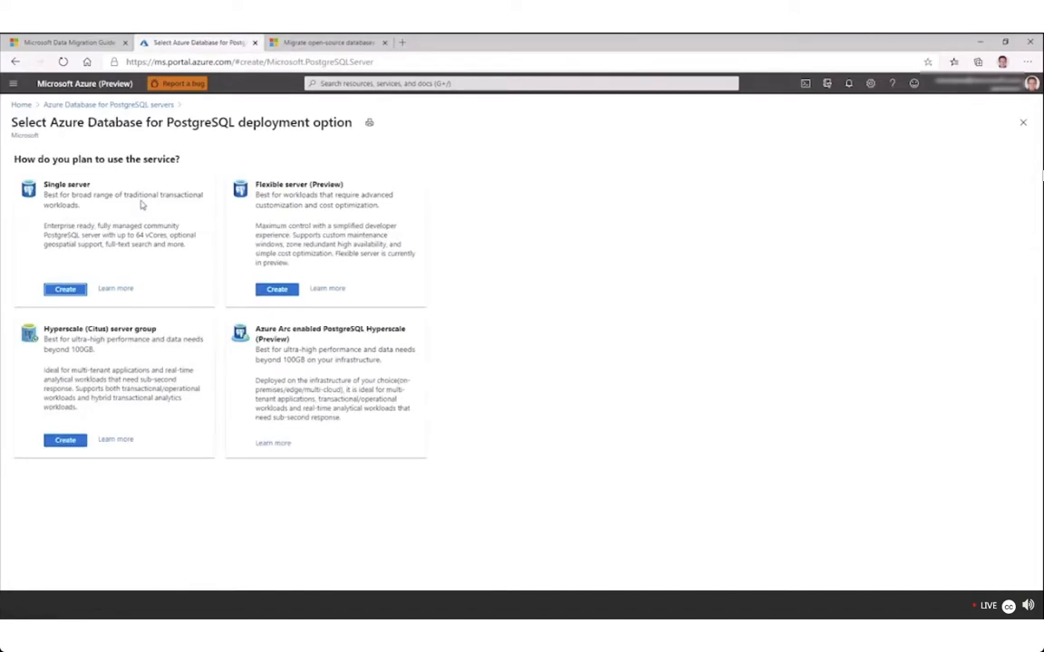
left_click(66, 288)
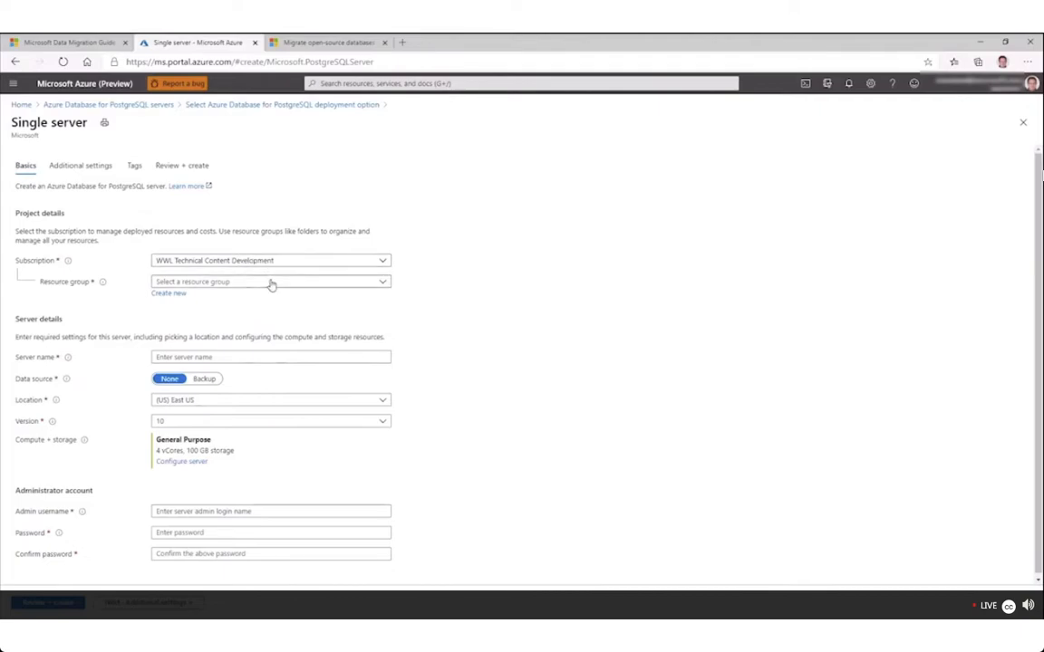
left_click(270, 284)
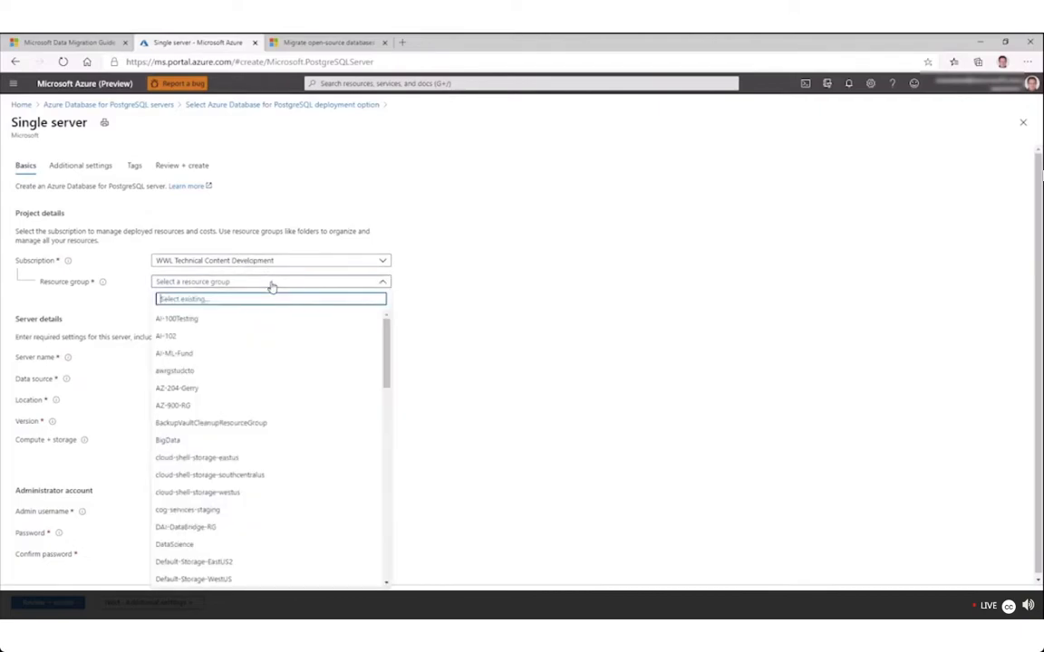
left_click(250, 284)
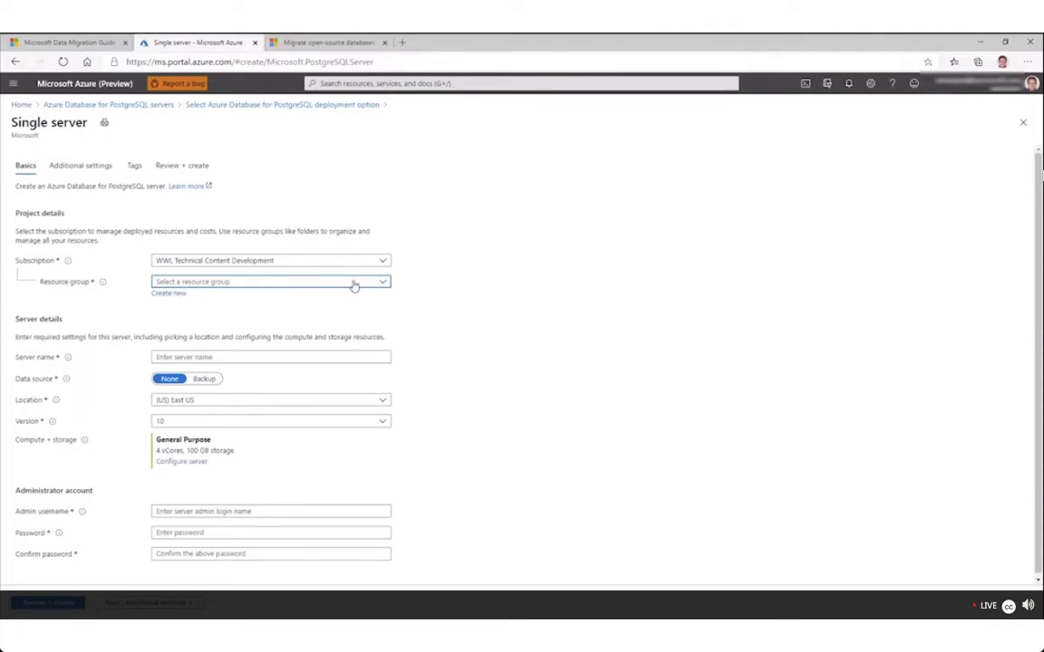
left_click(322, 285)
scroll(343, 319, "down", 10)
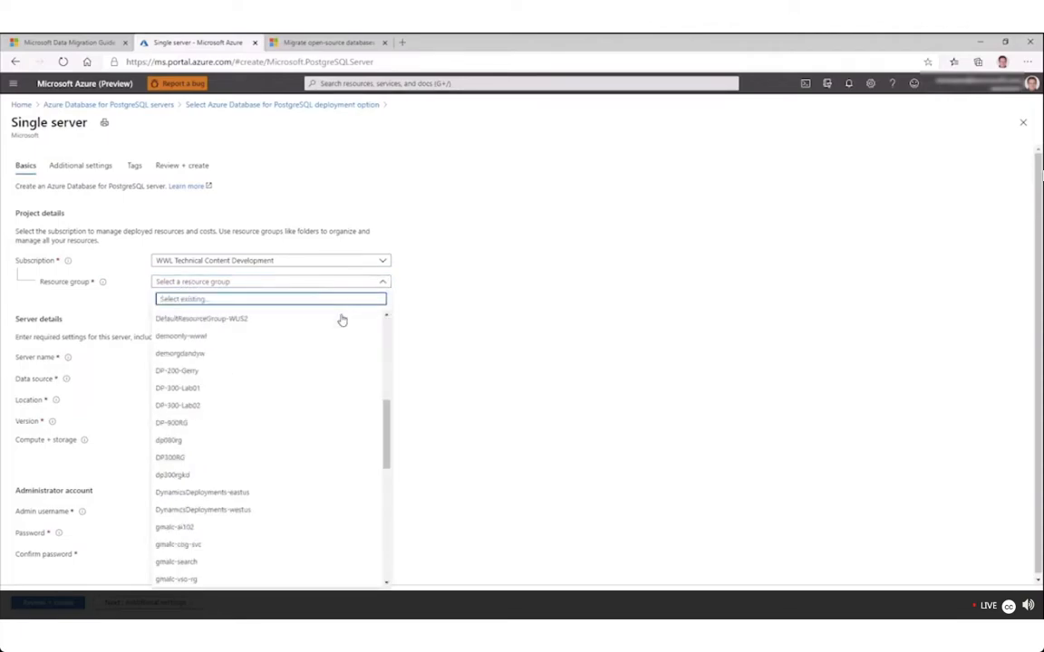
scroll(355, 342, "up", 3)
scroll(355, 345, "down", 8)
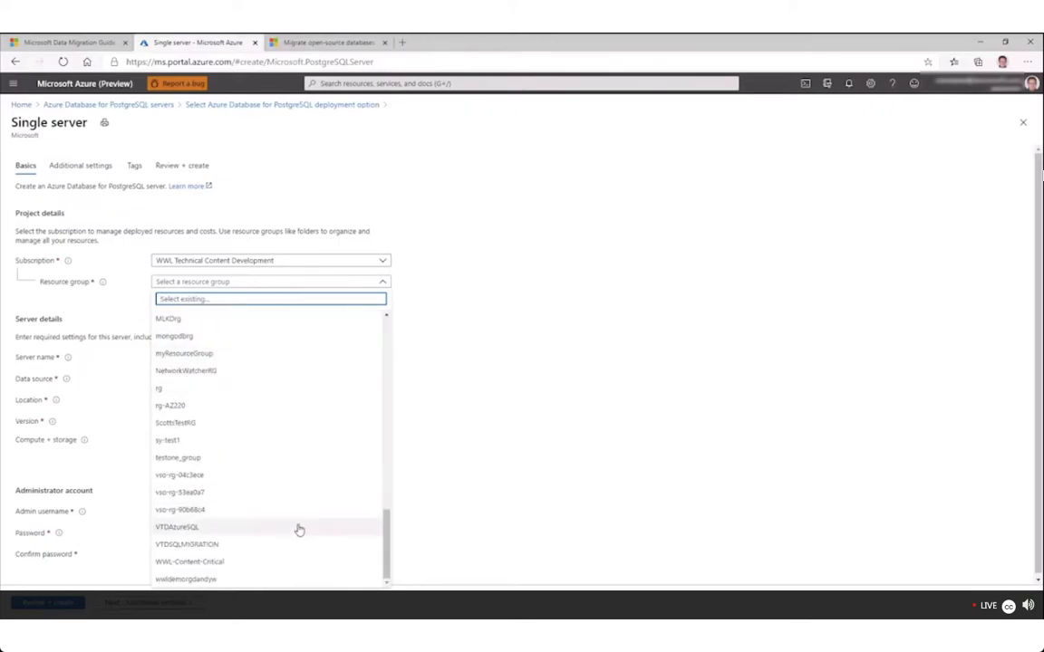
left_click(242, 529)
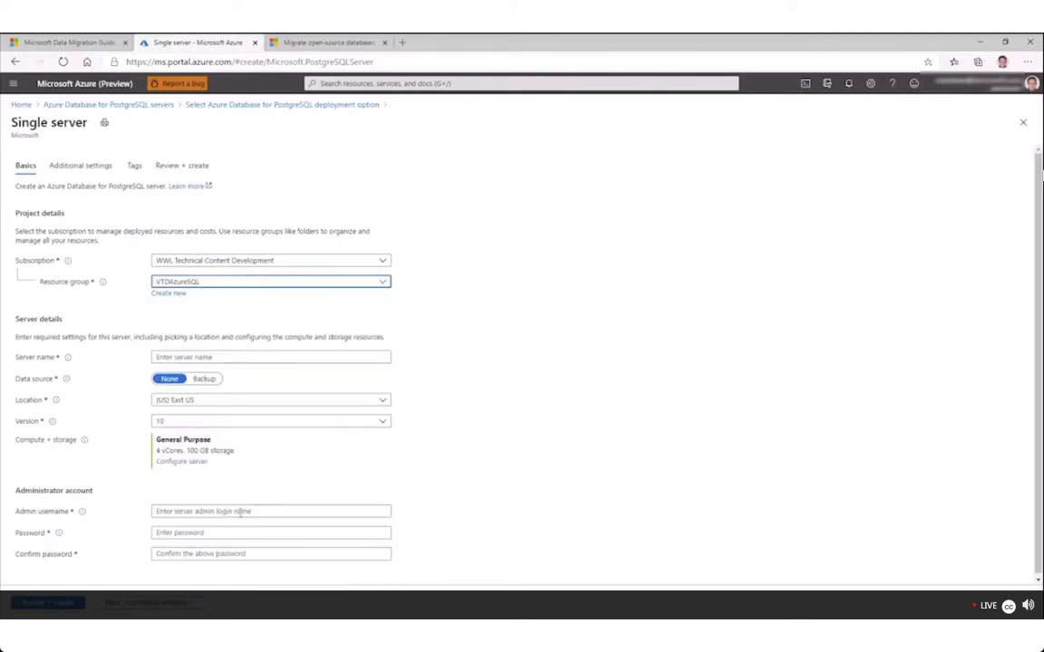
Set the server name to ilikepostgresql.
left_click(242, 356)
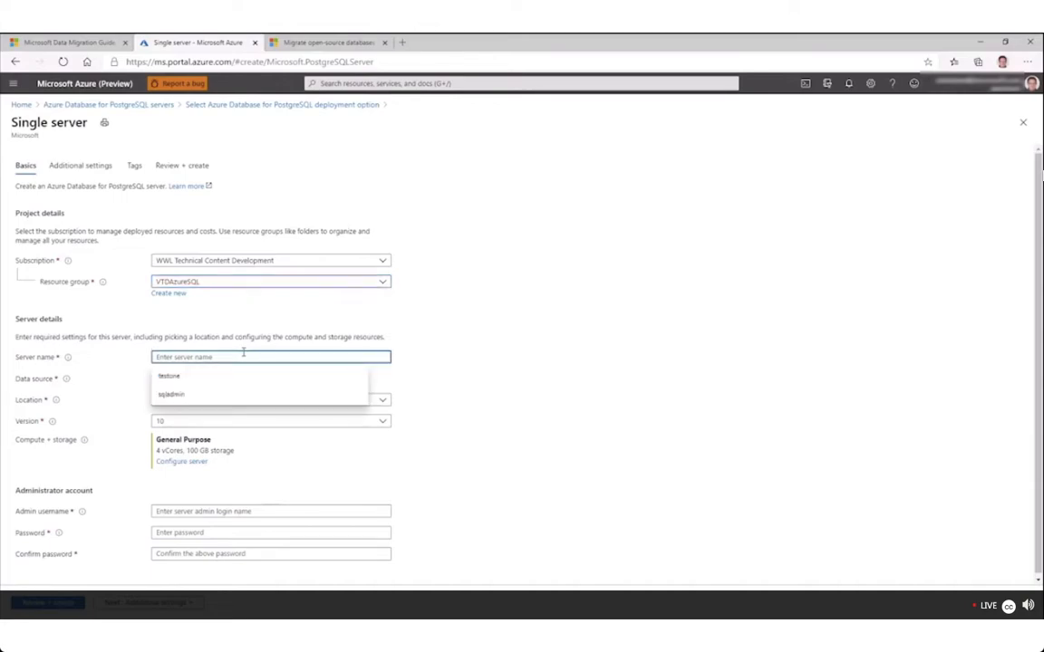
left_click(196, 393)
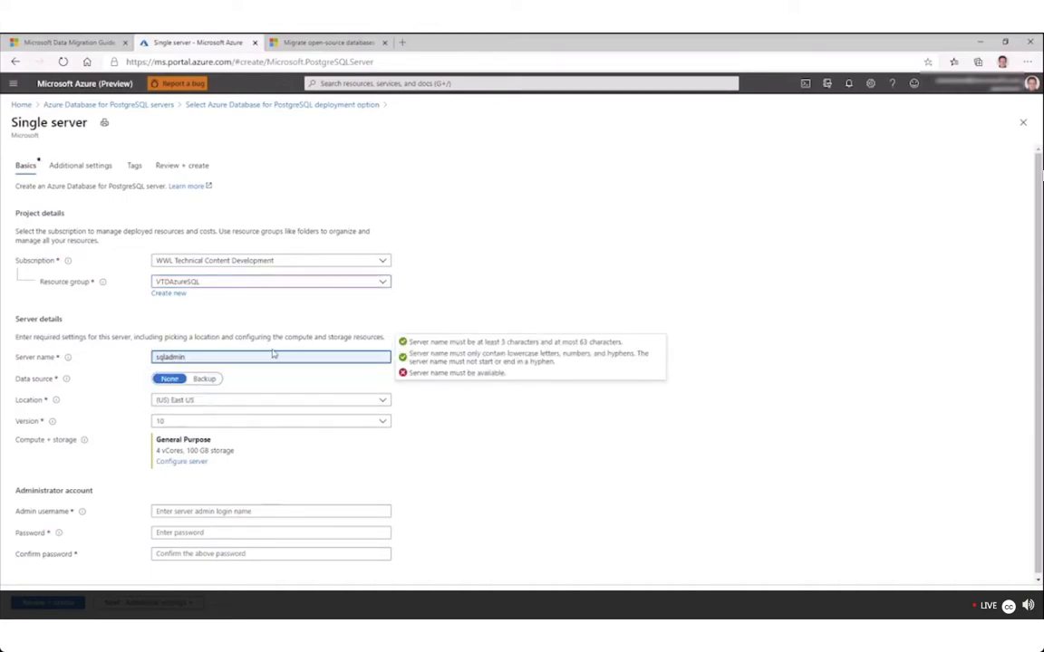
left_click_drag(209, 360, 148, 361)
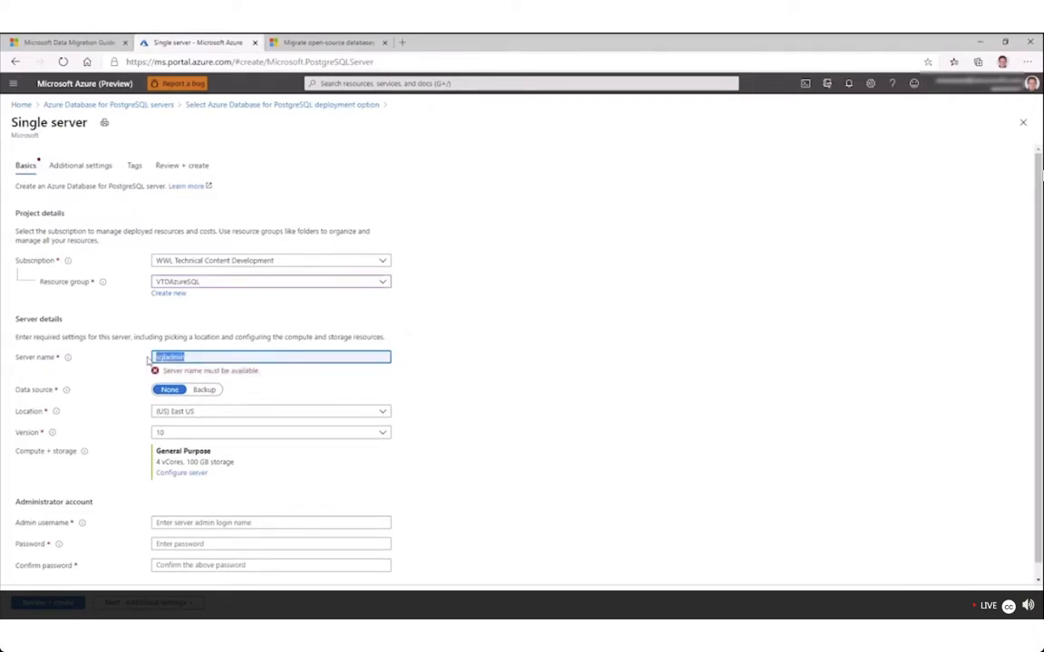
type("i")
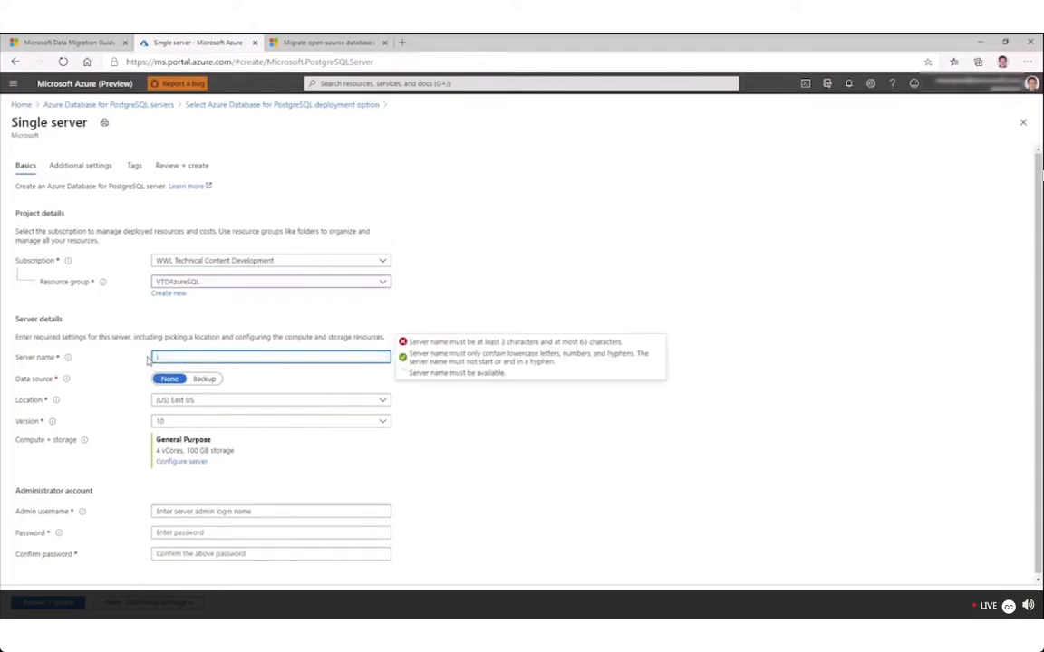
type("likepostgres")
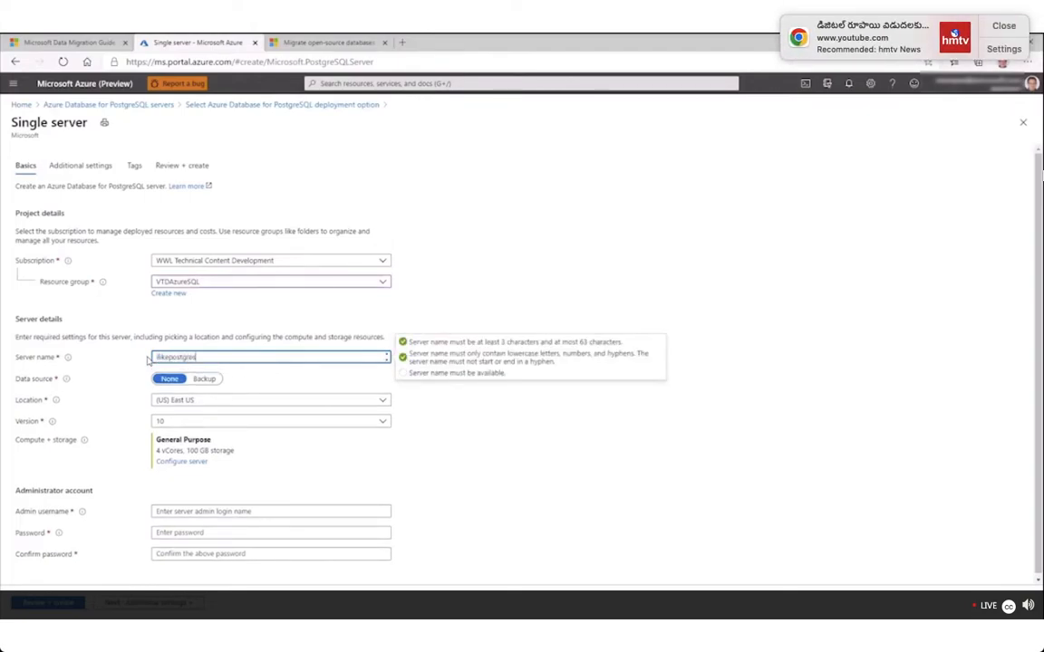
type("ql")
Set the PostgreSQL version to 11 and accept the General Purpose configuration with 4 vCores and 100 GB storage.
left_click(177, 422)
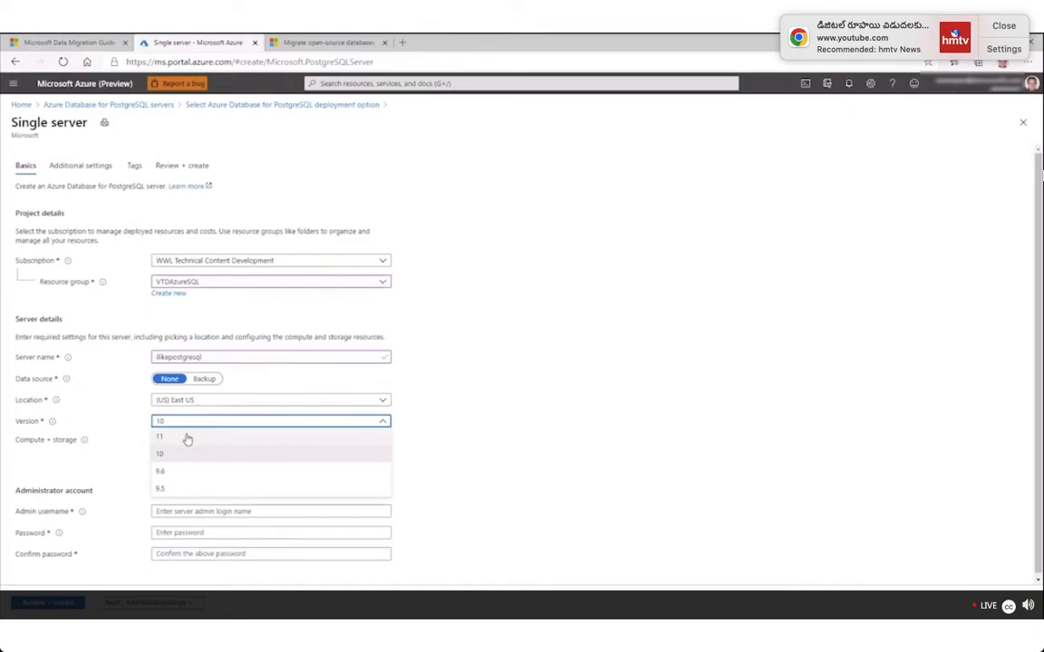
left_click(186, 437)
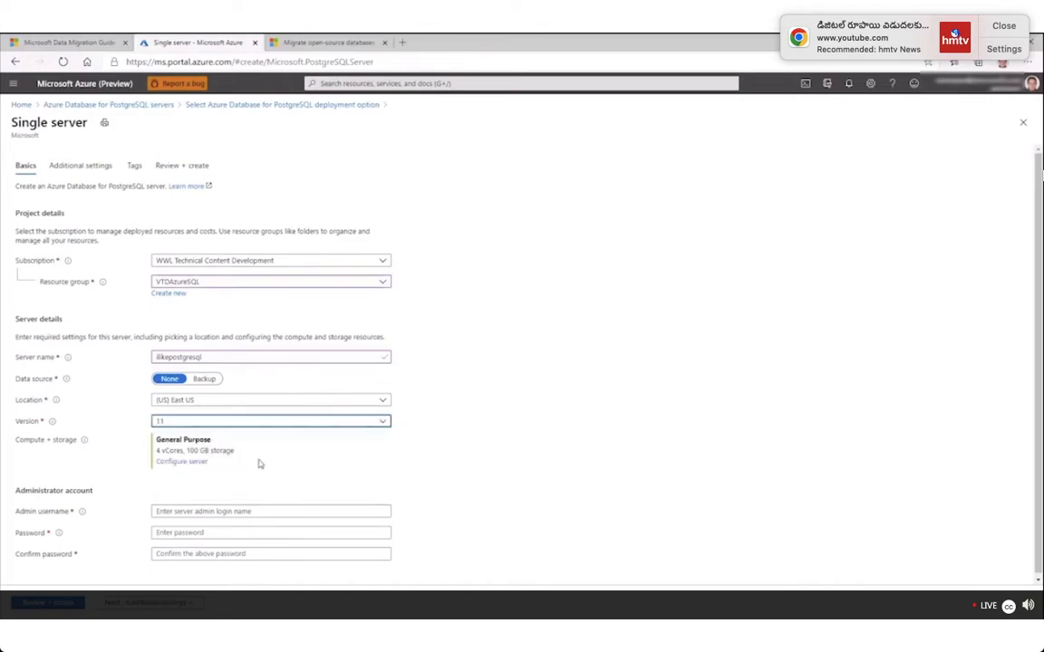
left_click(181, 463)
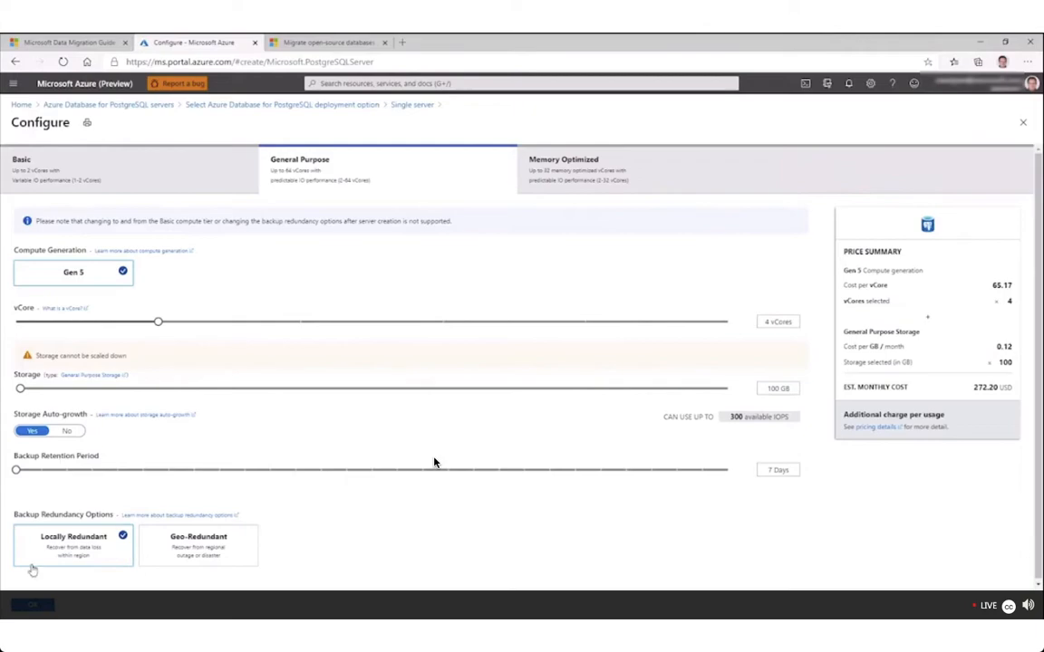
left_click(33, 605)
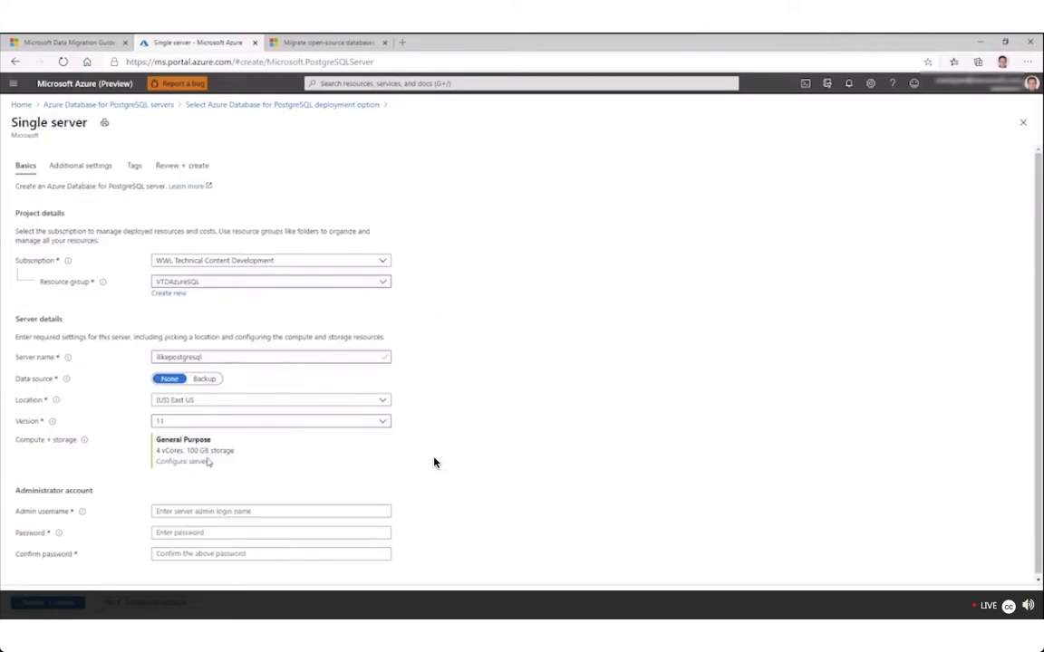
Set the administrator account's admin username to sqladmin.
left_click(213, 511)
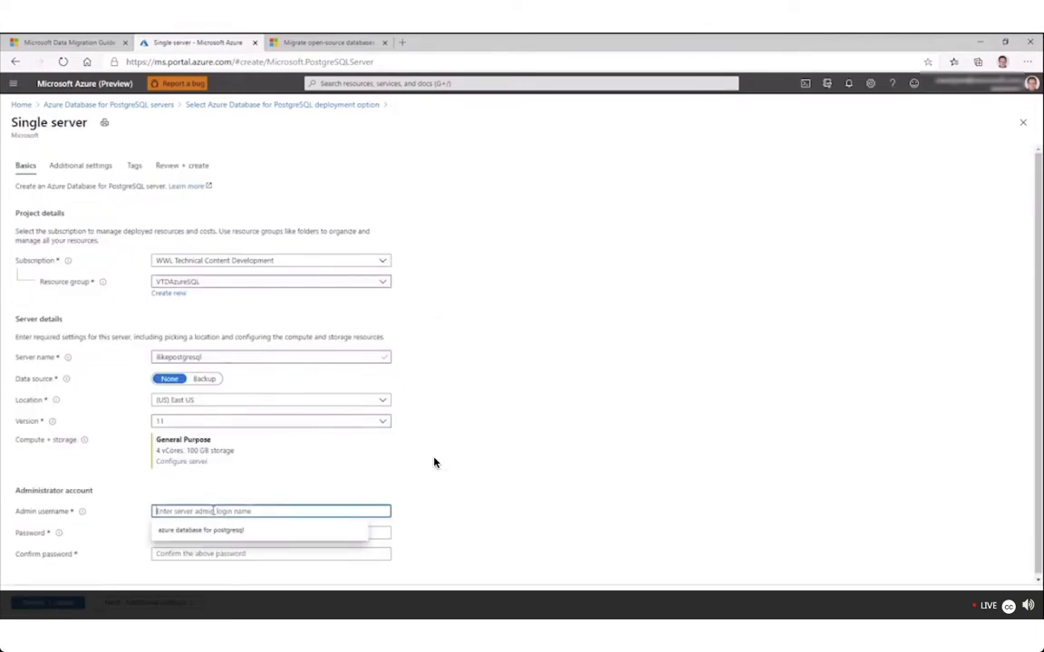
type("sqladmi")
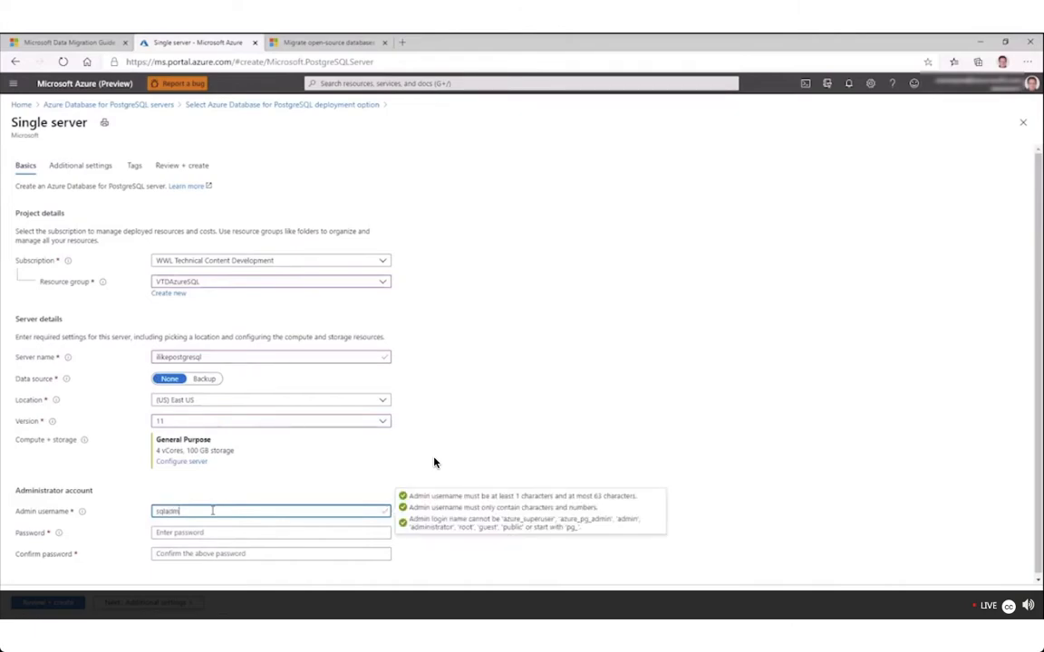
type("n")
key("Tab")
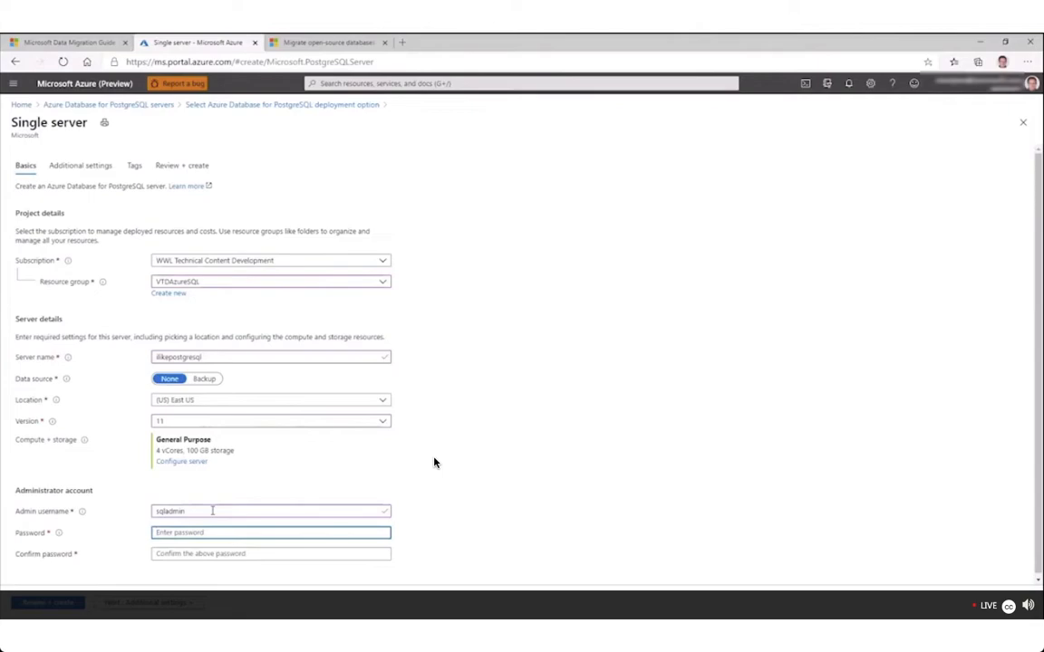
Try to enter the administrator account password and repeat it in the confirmation field.
type("Pa")
type("••••••••••")
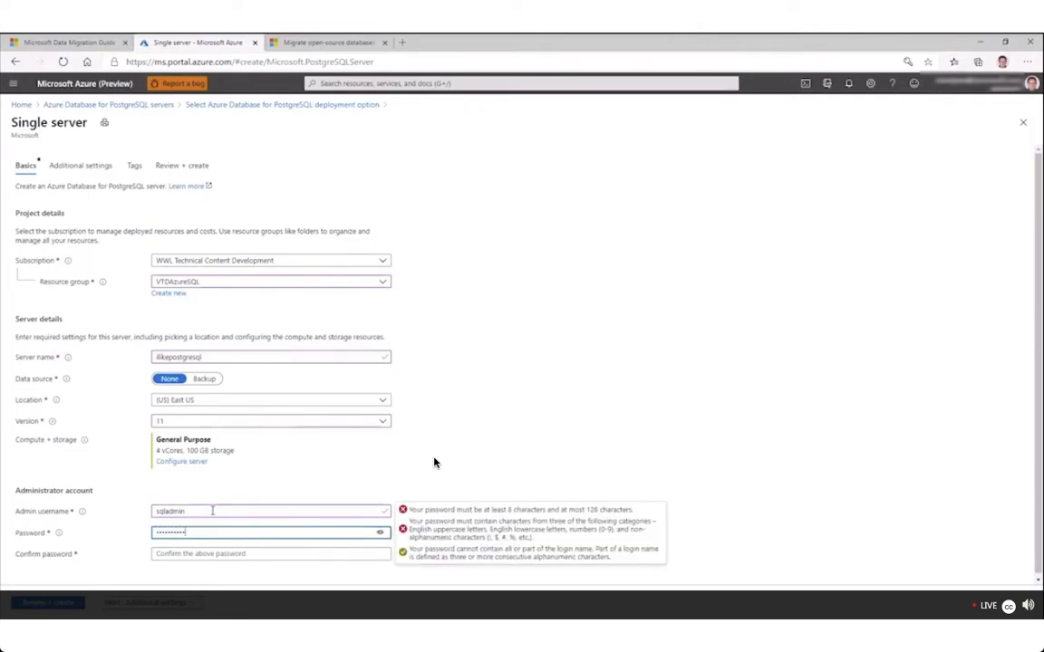
key("Tab")
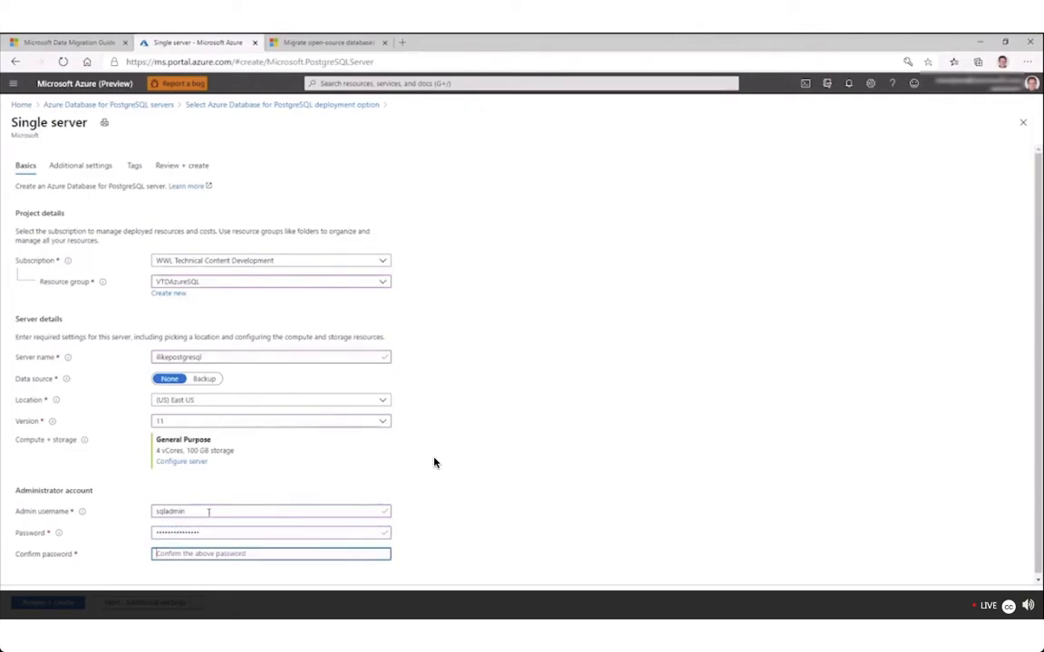
type("•••••••")
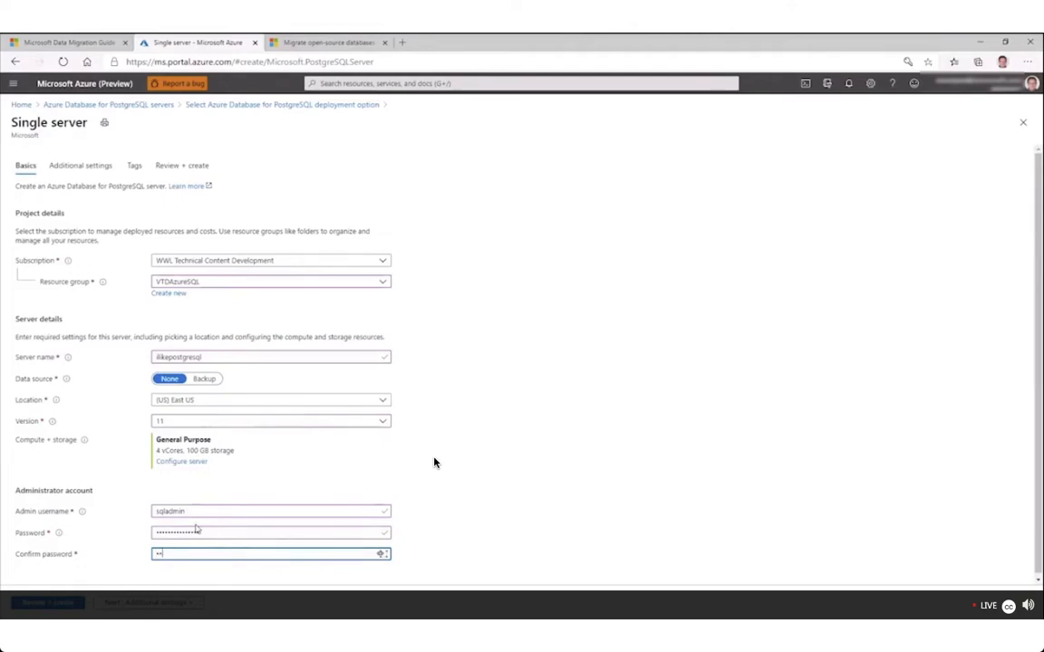
type("•••••••")
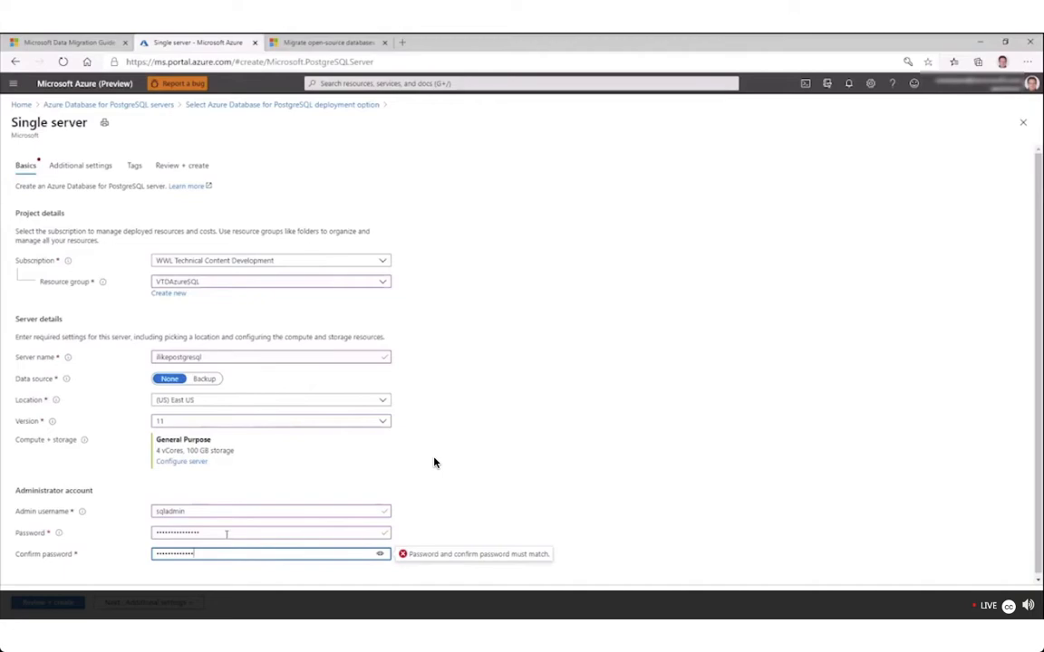
Replace the administrator account password and enter the matching confirm password.
key("shift+Tab")
key("BackSpace")
type("•••••")
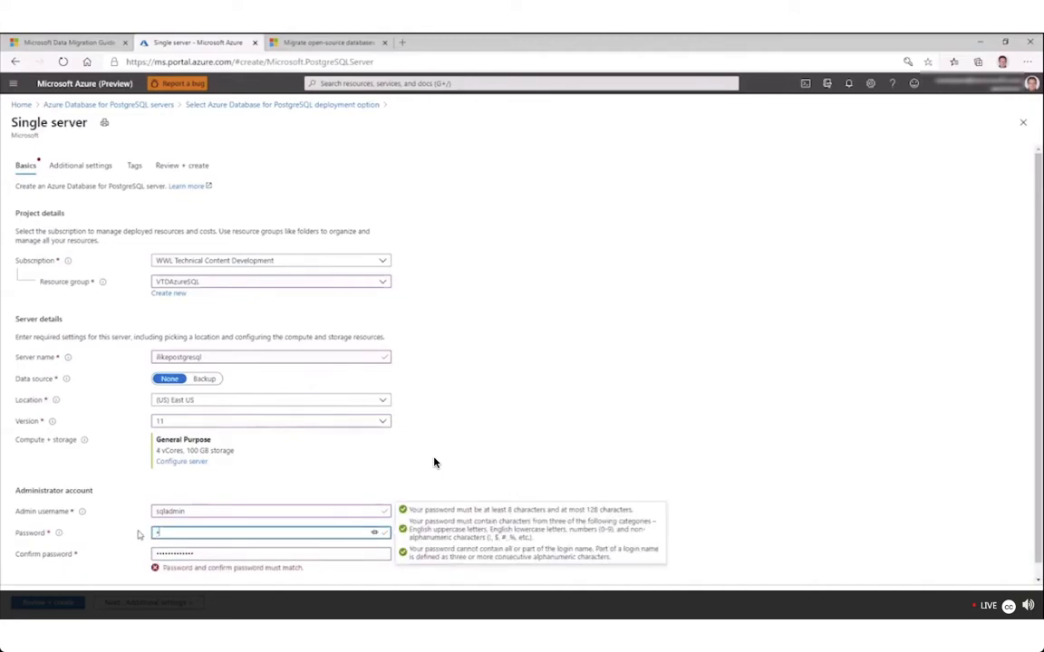
type("•••••••••")
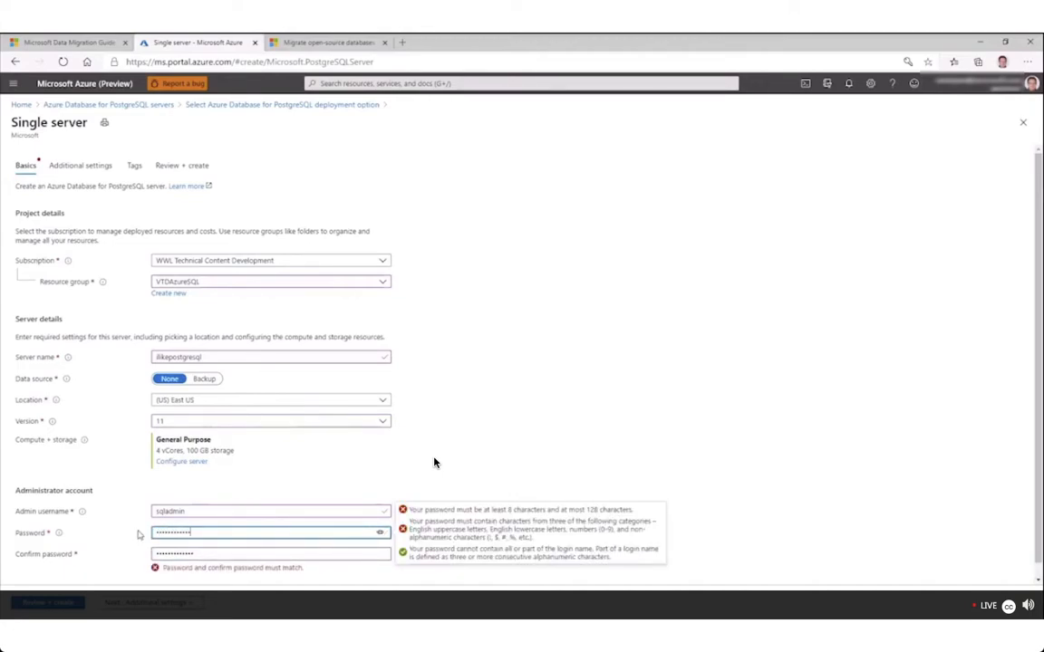
key("Tab")
type("•")
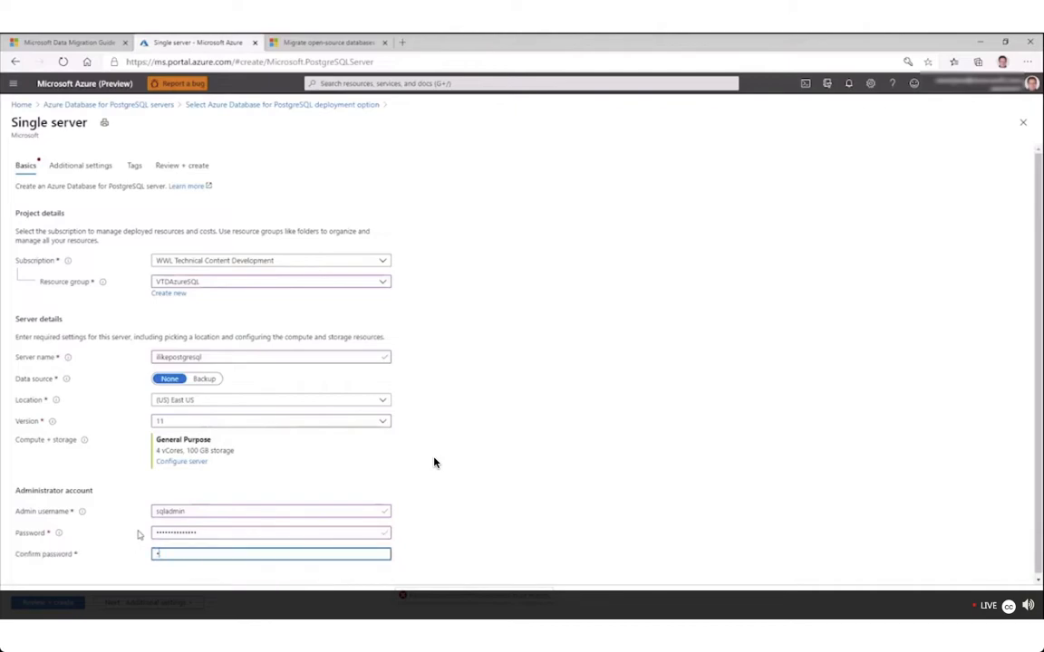
type("•••••••••••••")
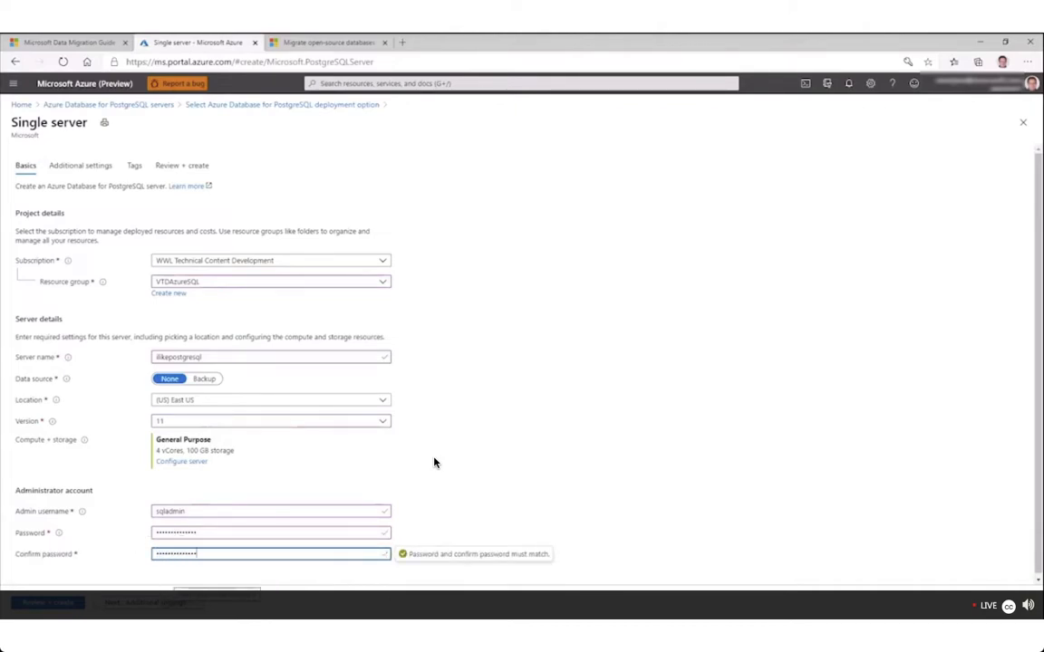
Keep infrastructure double encryption off, leave the tags empty, and review and create the server.
left_click(168, 606)
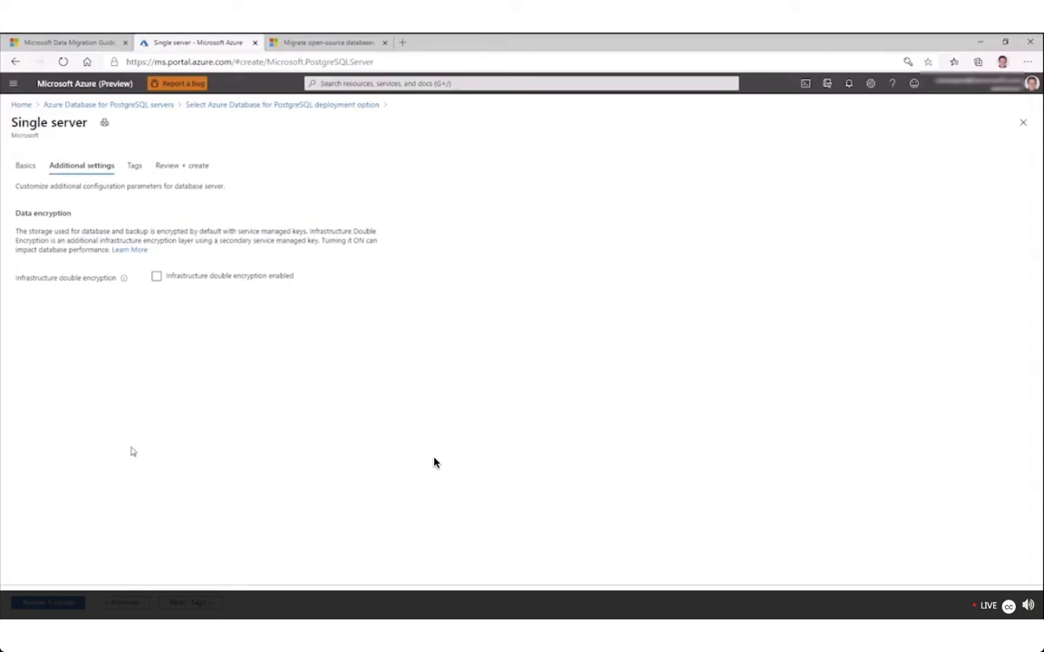
left_click(191, 603)
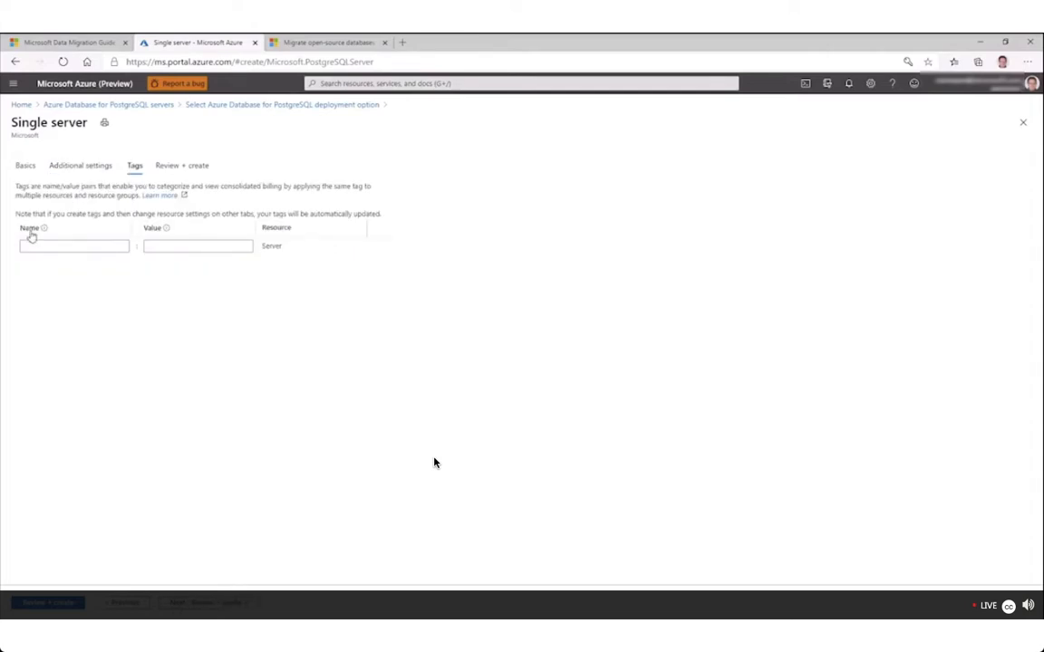
left_click(62, 243)
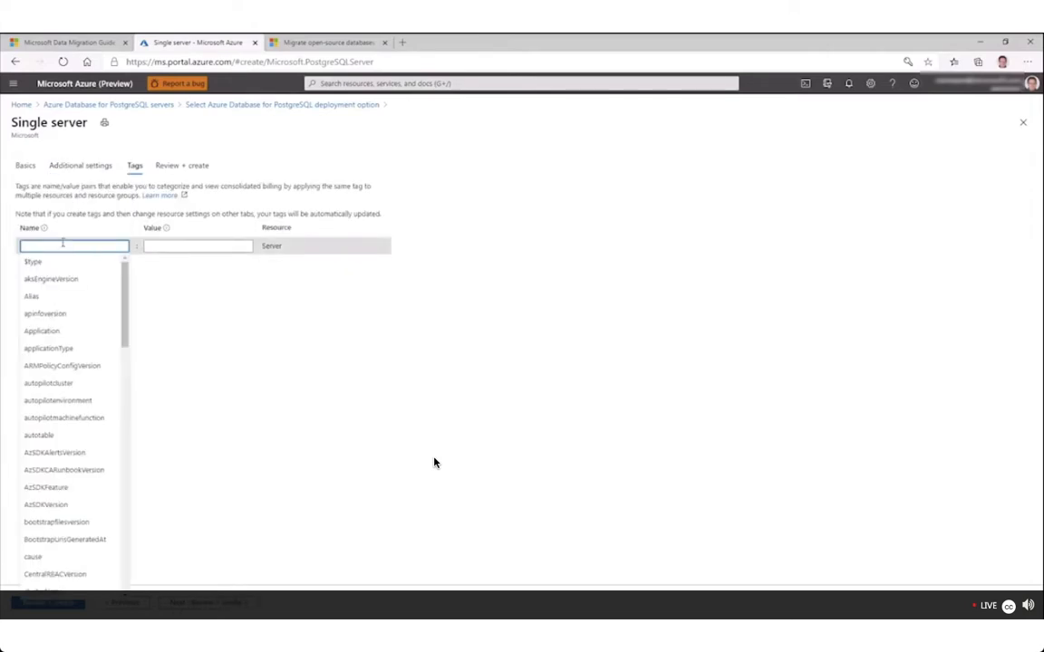
left_click(231, 283)
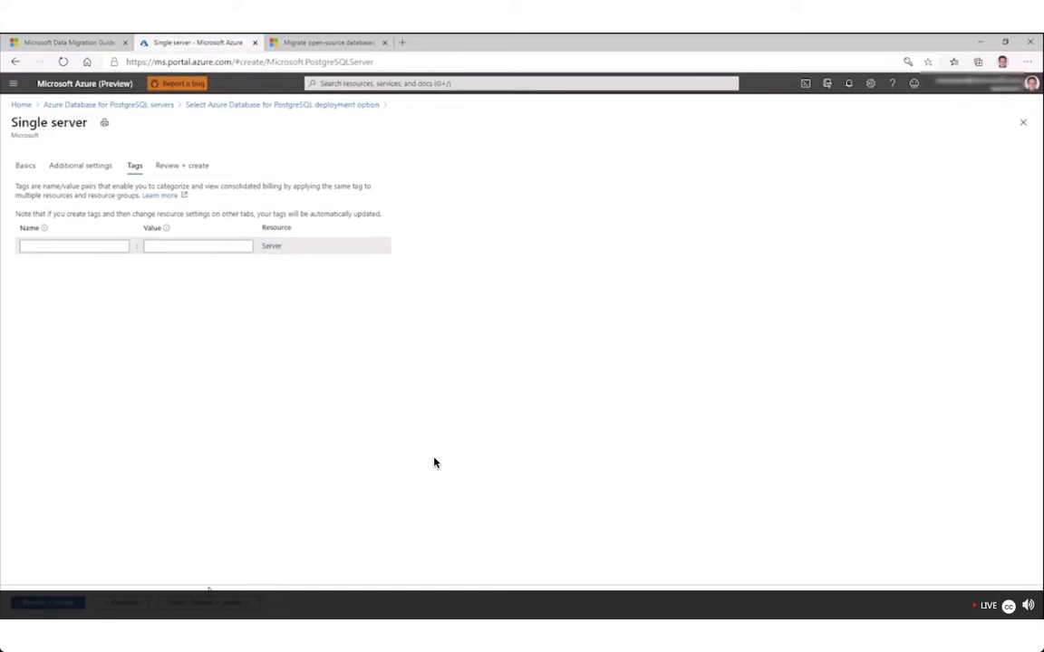
left_click(210, 603)
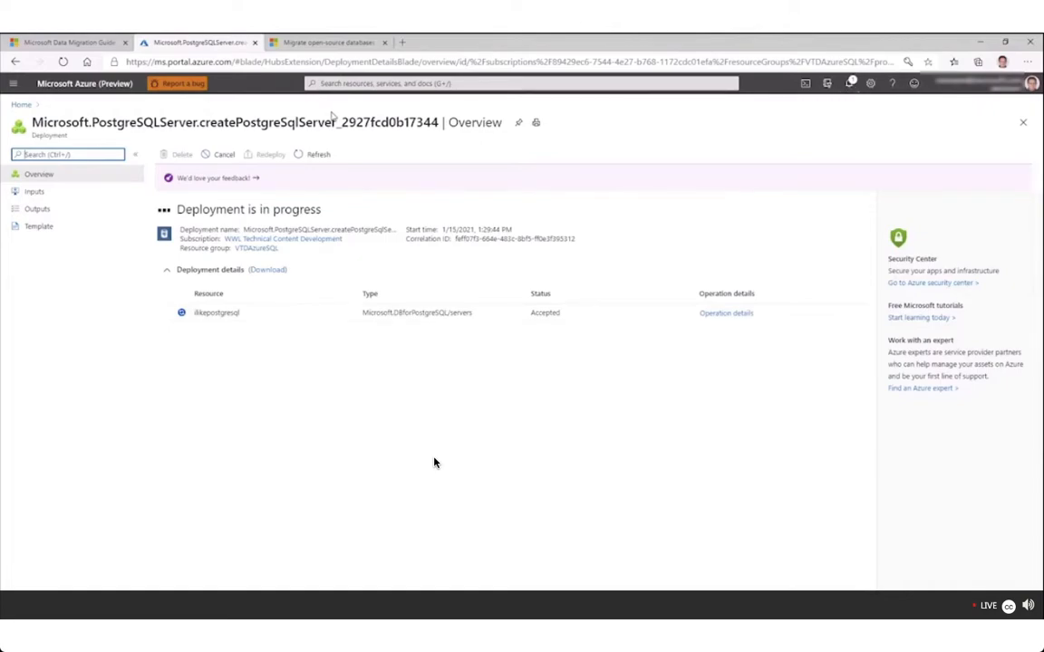
Switch to the "Migrate open-source databases to Azure" learning path and examine its introductory module's units.
left_click(327, 42)
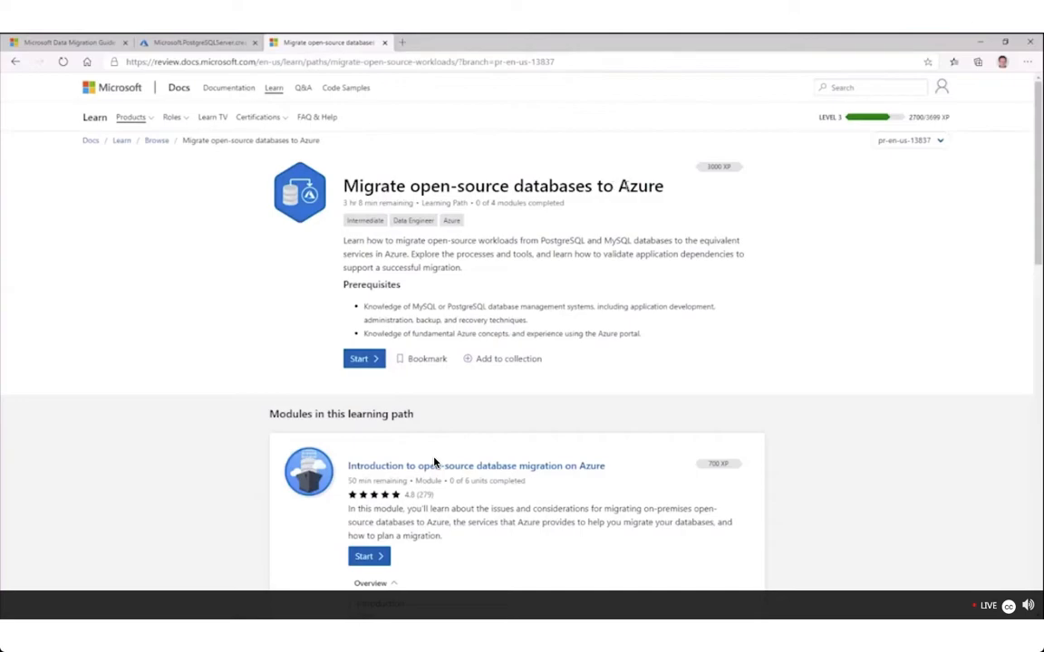
scroll(434, 463, "down", 1)
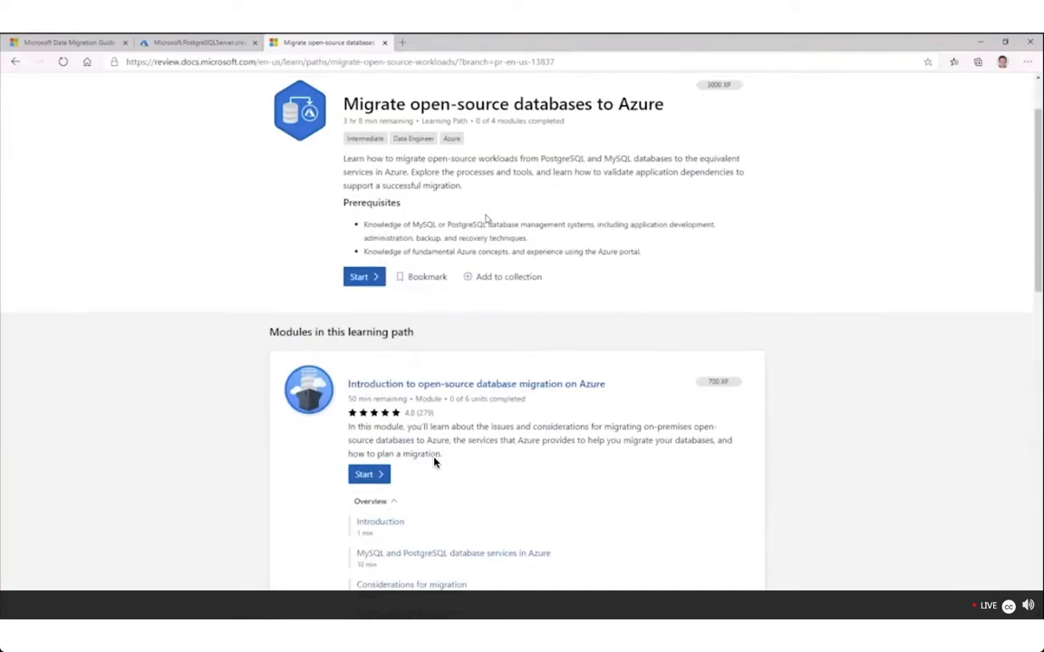
scroll(434, 462, "down", 2)
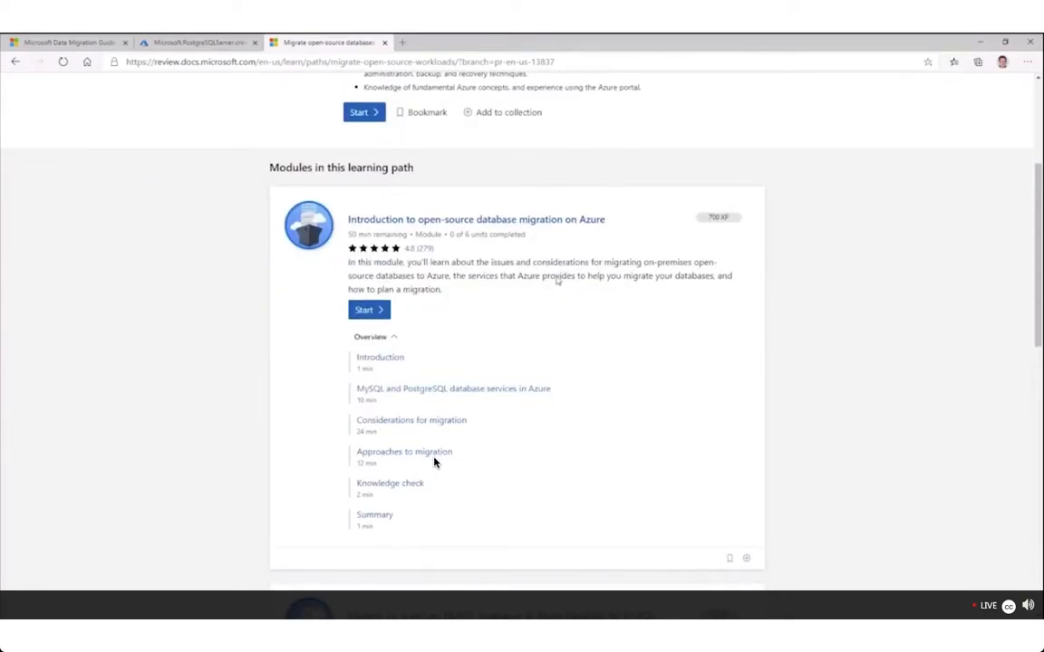
Review the modules of the "Migrate open-source databases to Azure" learning path, from the introduction through the final protecting, monitoring and tuning module.
scroll(434, 462, "down", 1)
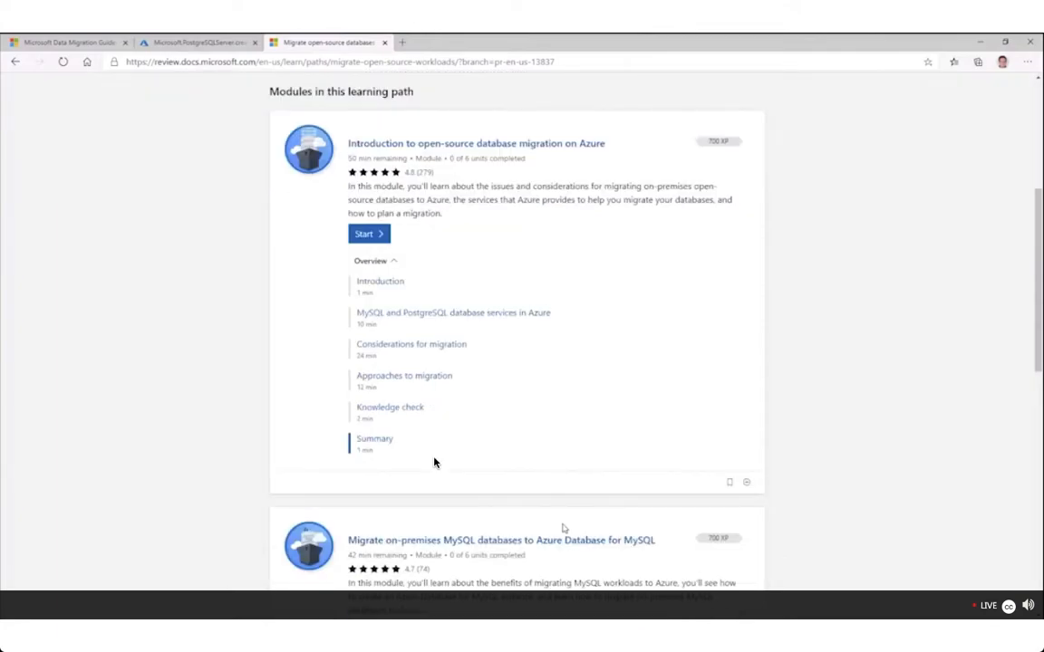
scroll(434, 462, "down", 1)
scroll(434, 463, "down", 1)
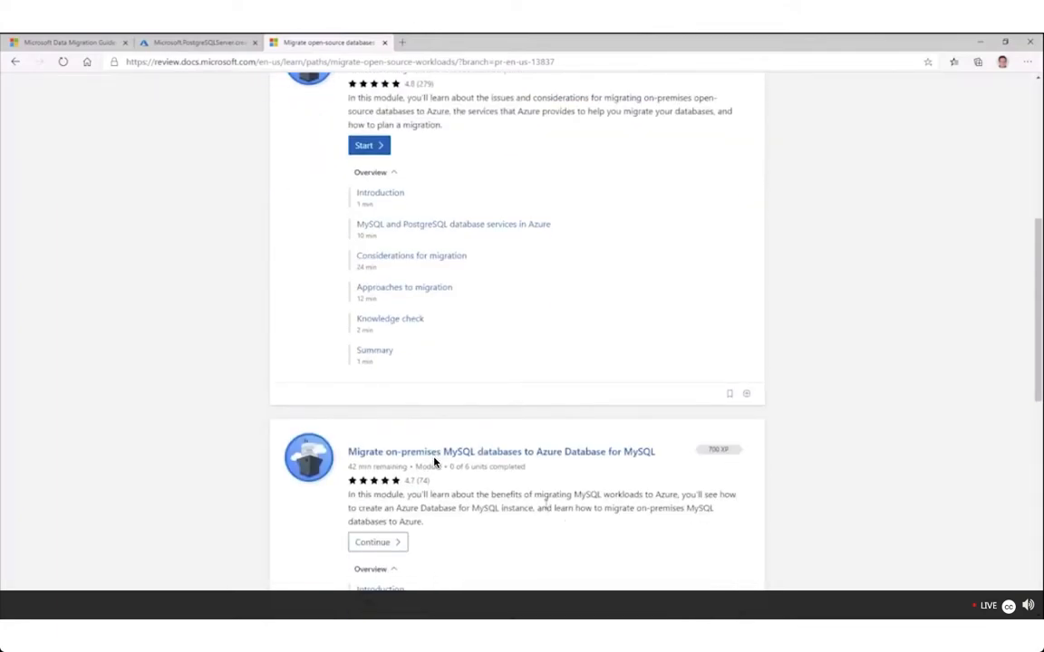
scroll(434, 462, "up", 2)
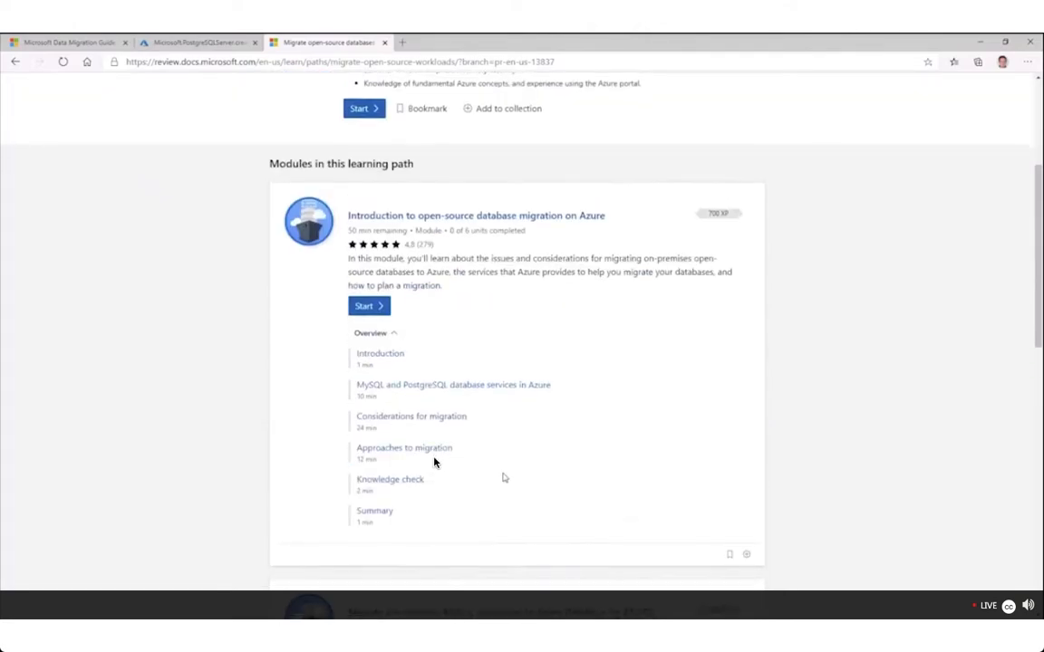
scroll(434, 462, "down", 1)
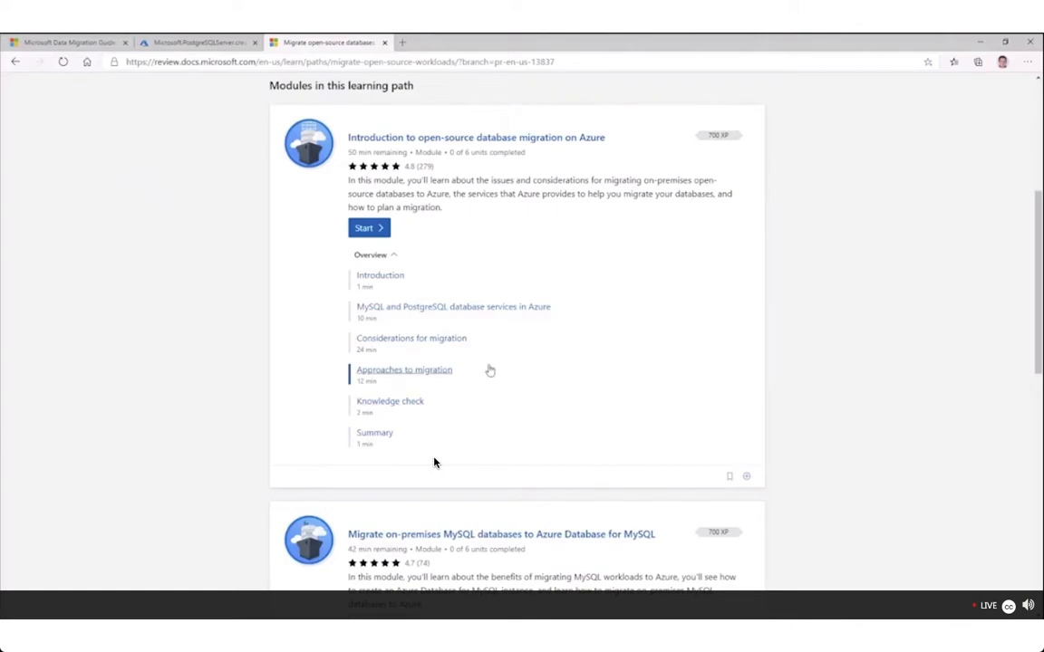
scroll(490, 368, "down", 5)
scroll(492, 370, "down", 2)
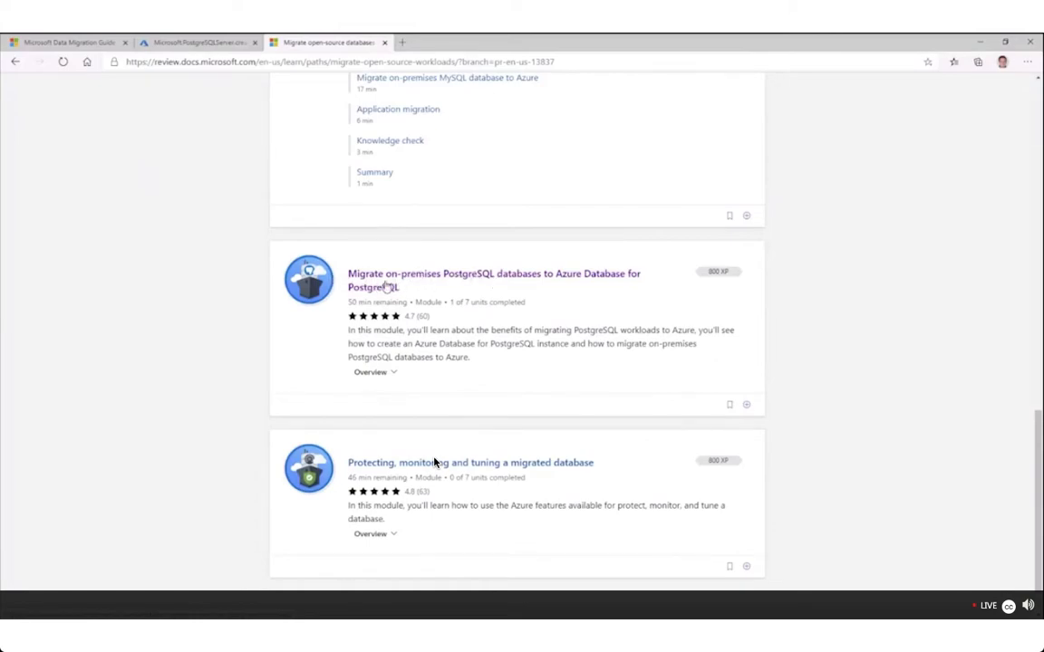
Open the "Migrate on-premises PostgreSQL databases to Azure Database for PostgreSQL" module and examine its learning objectives, prerequisites and units.
left_click(514, 282)
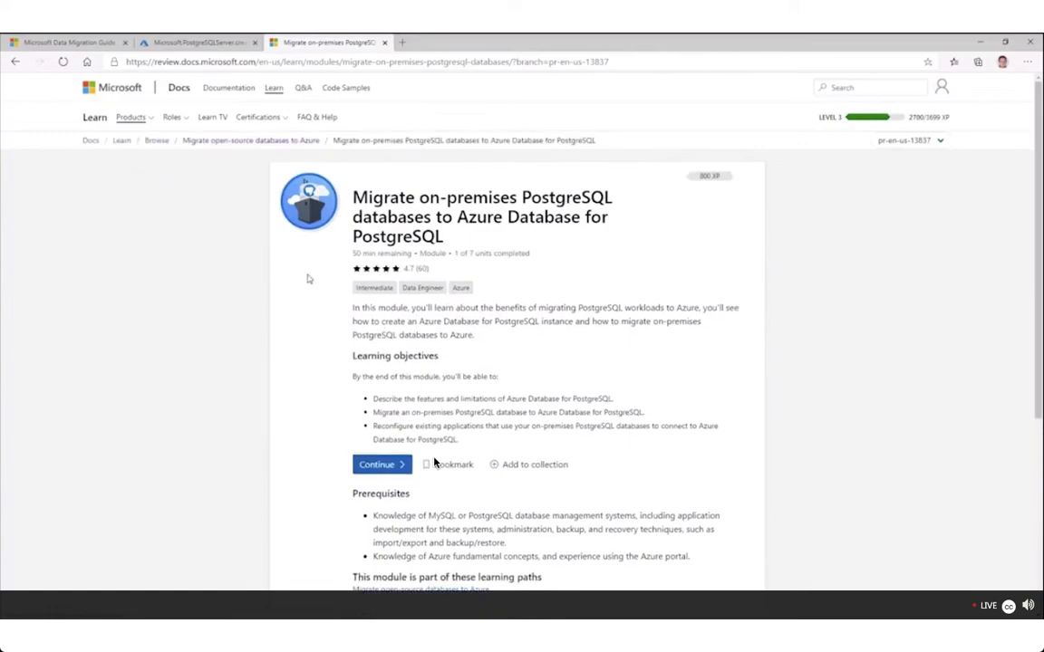
scroll(434, 462, "down", 1)
scroll(434, 462, "down", 2)
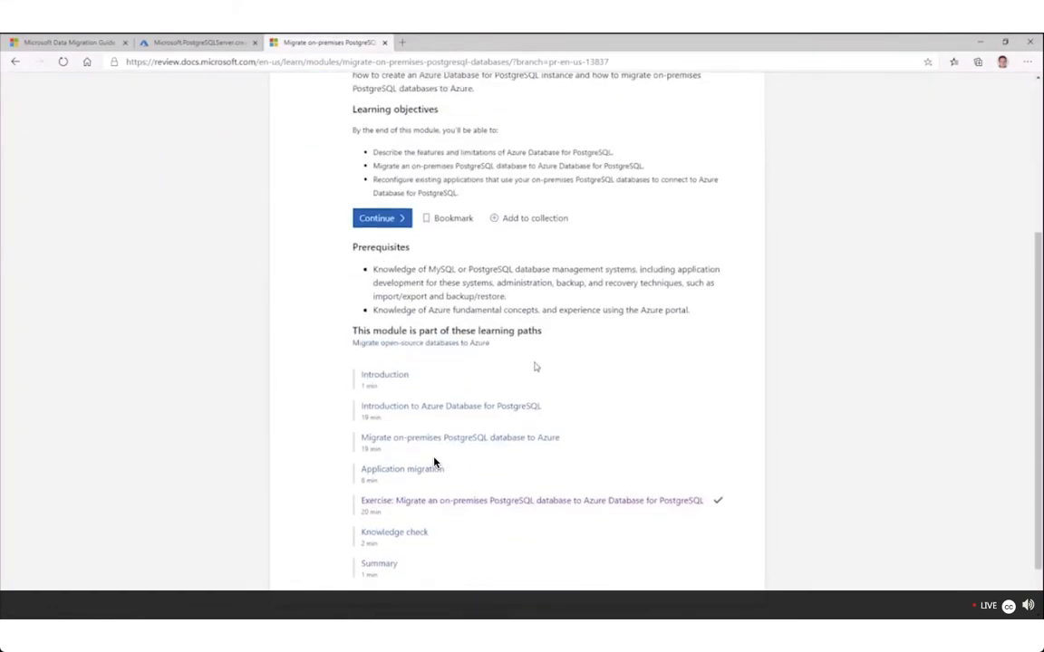
scroll(434, 462, "down", 1)
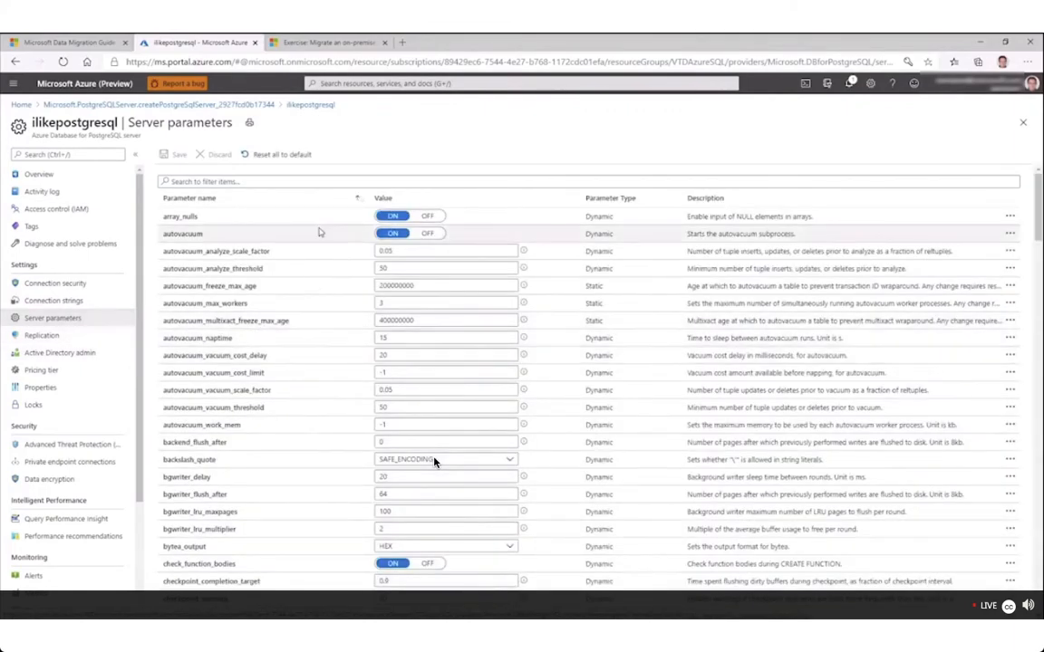
Examine the server parameters of the ilikepostgresql server, open its properties, and look over the remaining security and monitoring options.
scroll(343, 333, "down", 5)
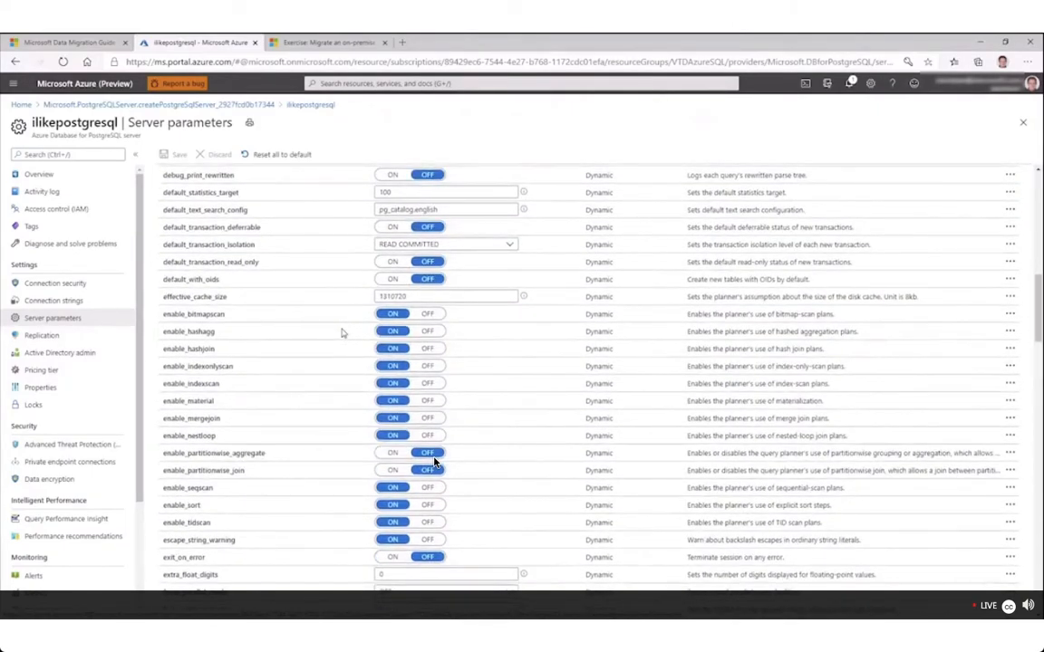
scroll(342, 333, "down", 4)
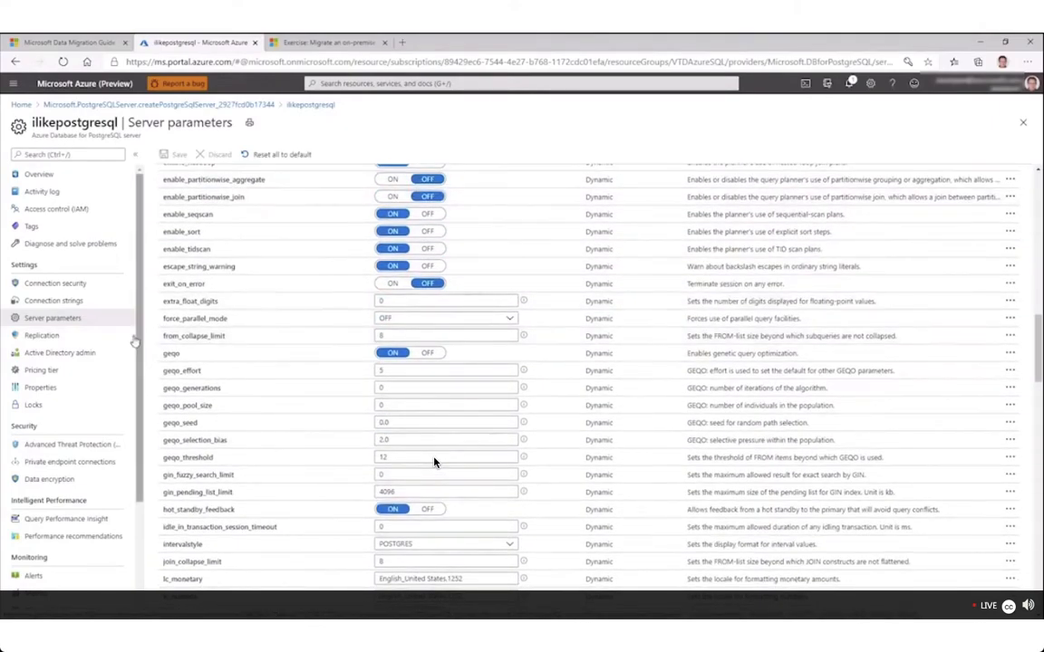
left_click(64, 391)
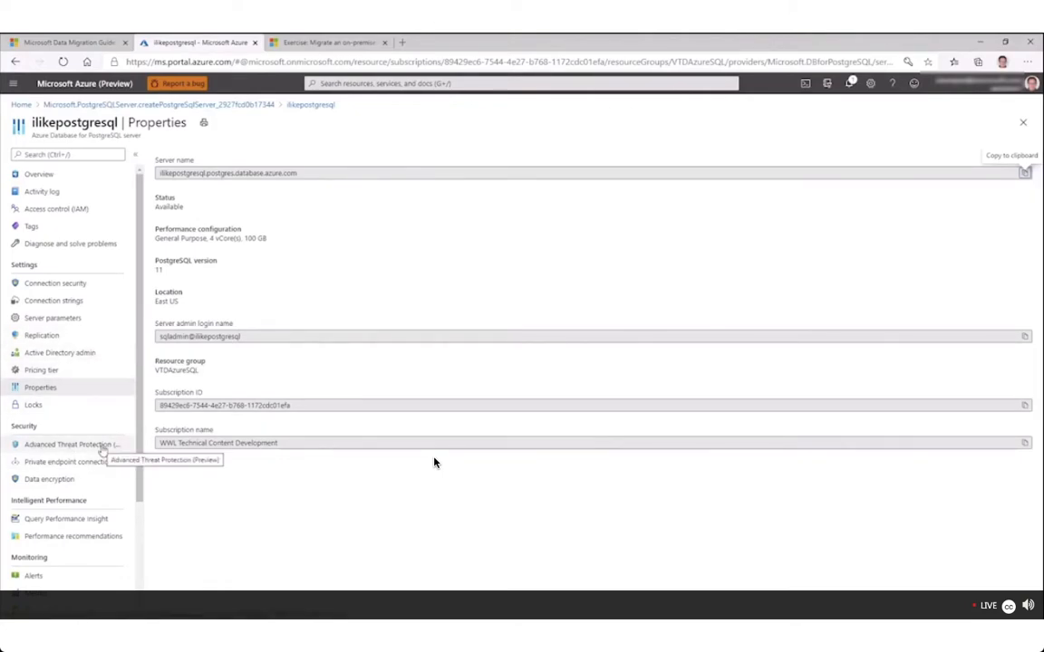
scroll(101, 512, "down", 2)
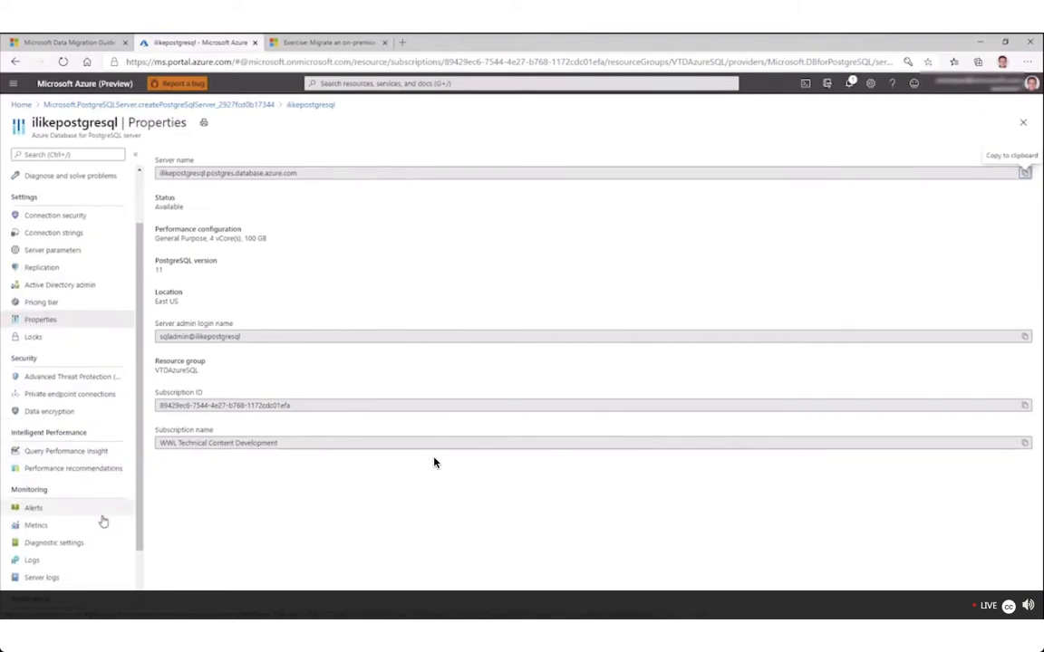